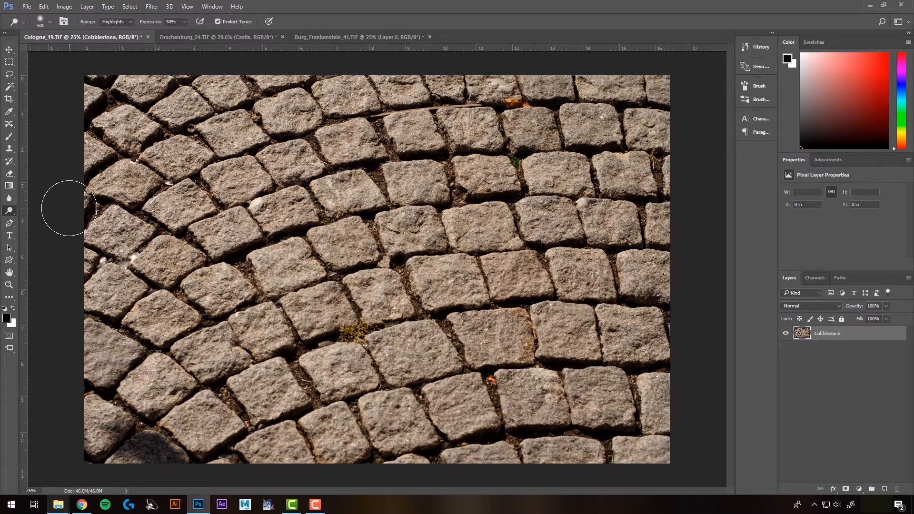
- Select the Dodge tool and duplicate the Cobblestone layer within the same document
right_click(10, 212)
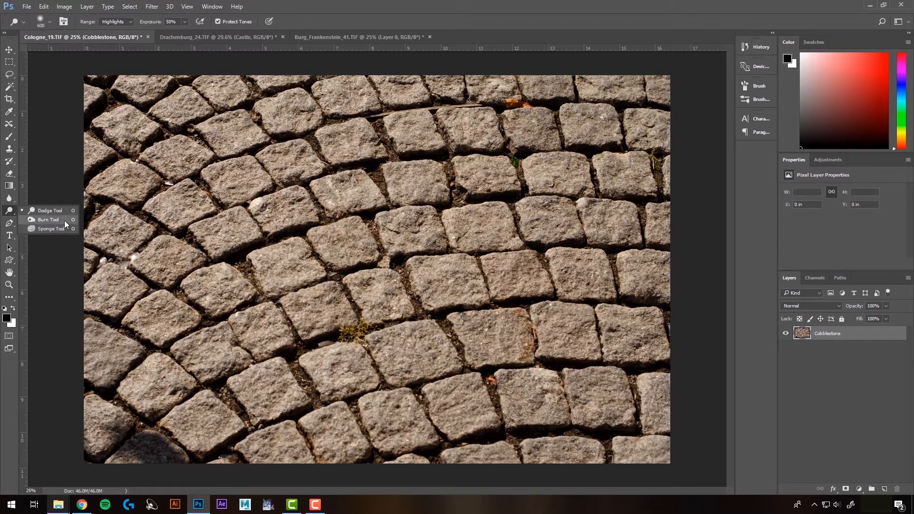
click(64, 211)
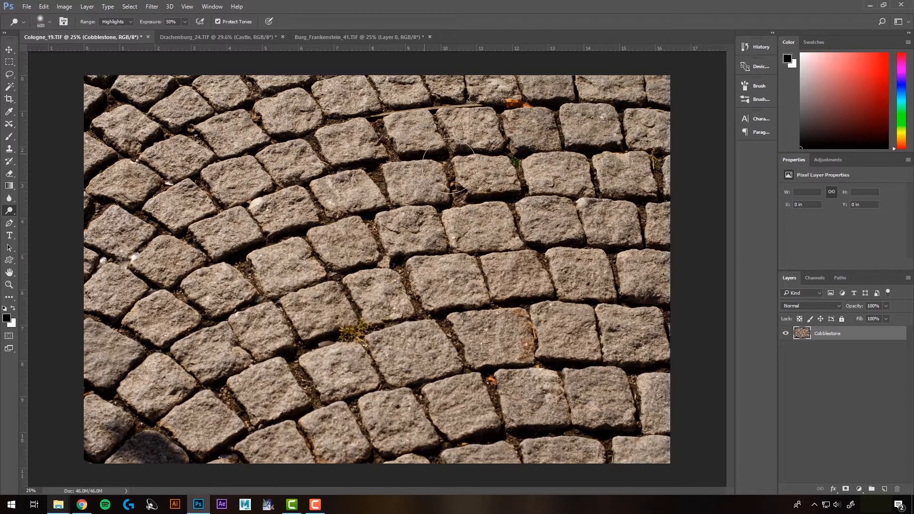
right_click(825, 337)
click(730, 103)
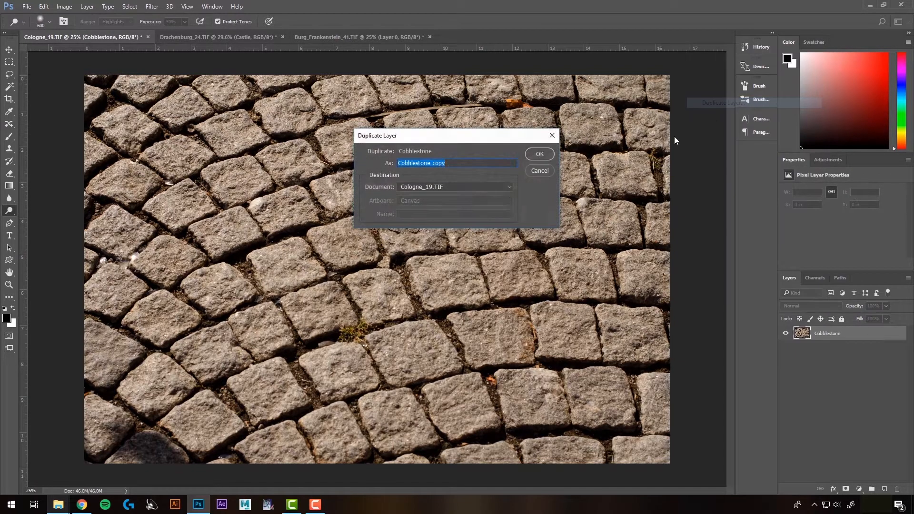
click(540, 155)
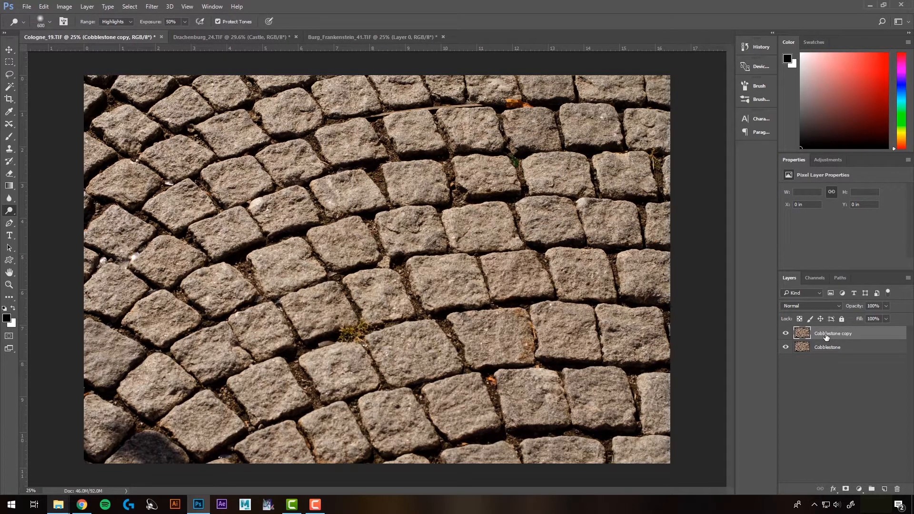
- Toggle the duplicated layer's visibility to compare it with the original, and display the document's edit history
click(786, 333)
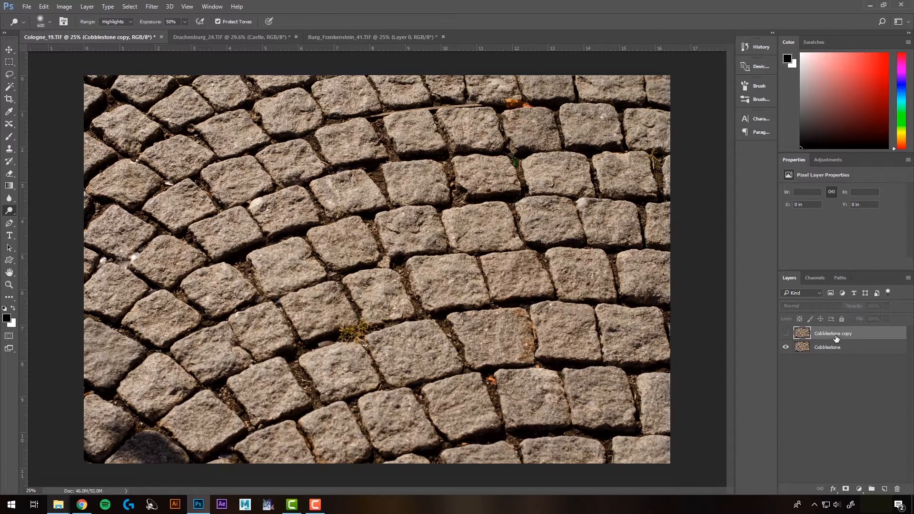
click(787, 334)
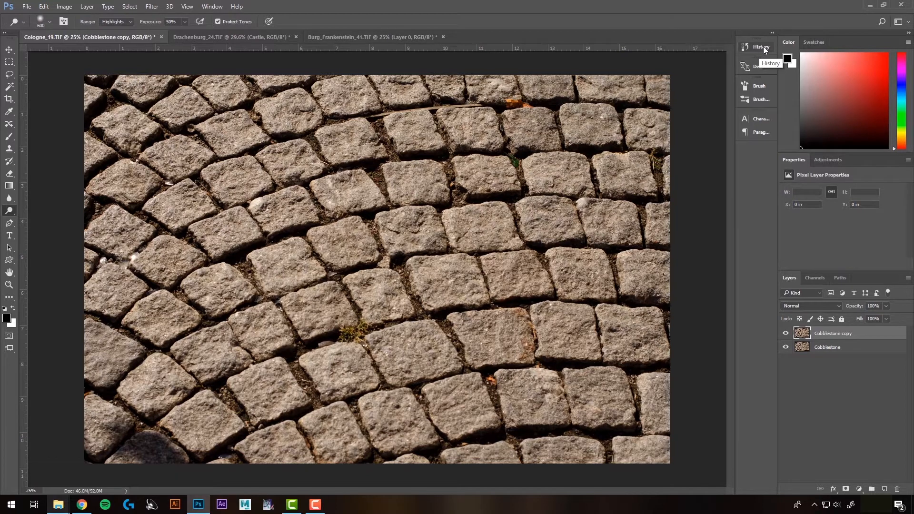
click(213, 7)
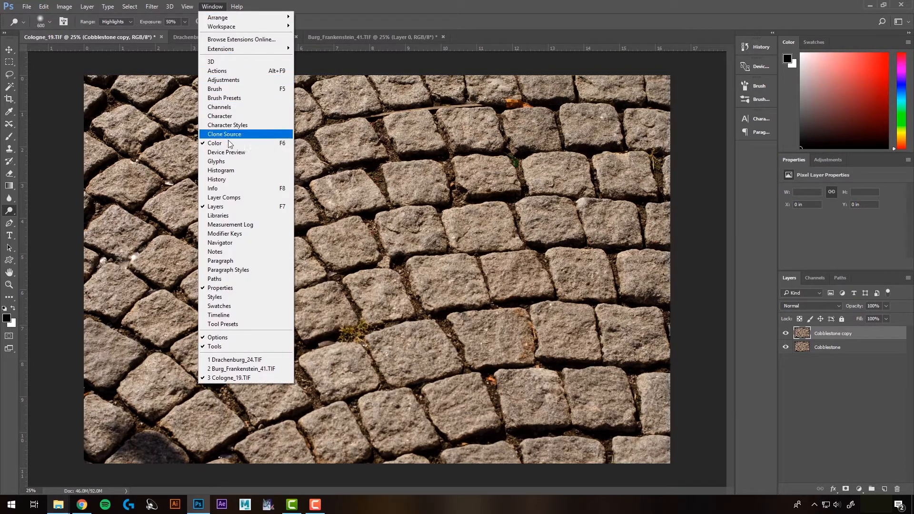
click(224, 180)
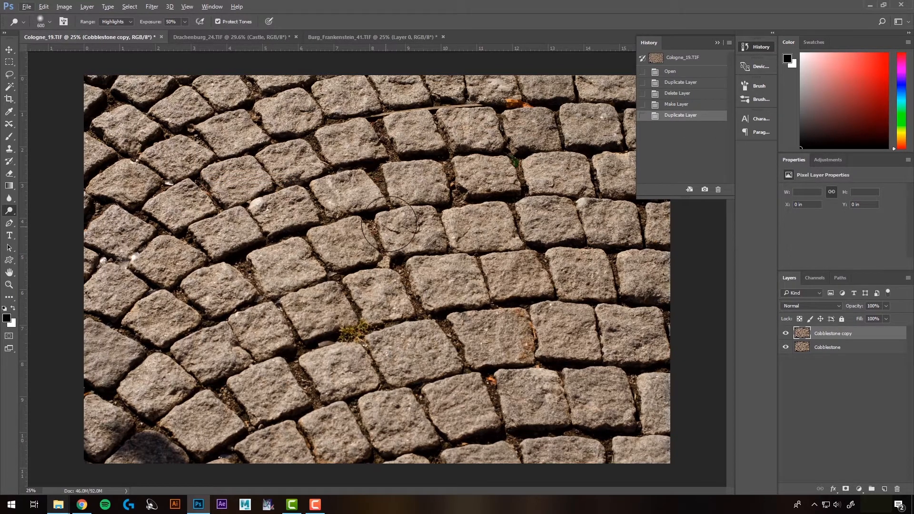
- Set the Dodge tool's range to Shadows and its exposure to 100%, keeping the soft round 600 px brush
scroll(393, 220, down, 1)
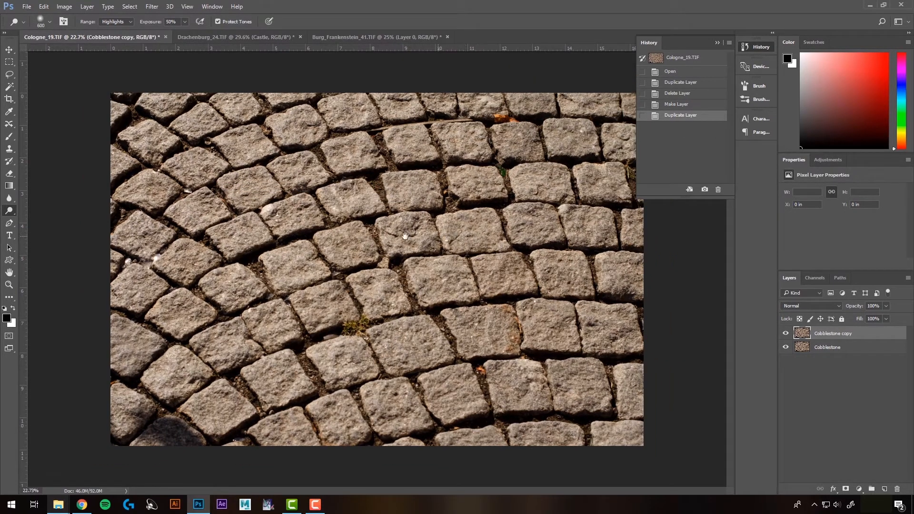
scroll(406, 236, down, 1)
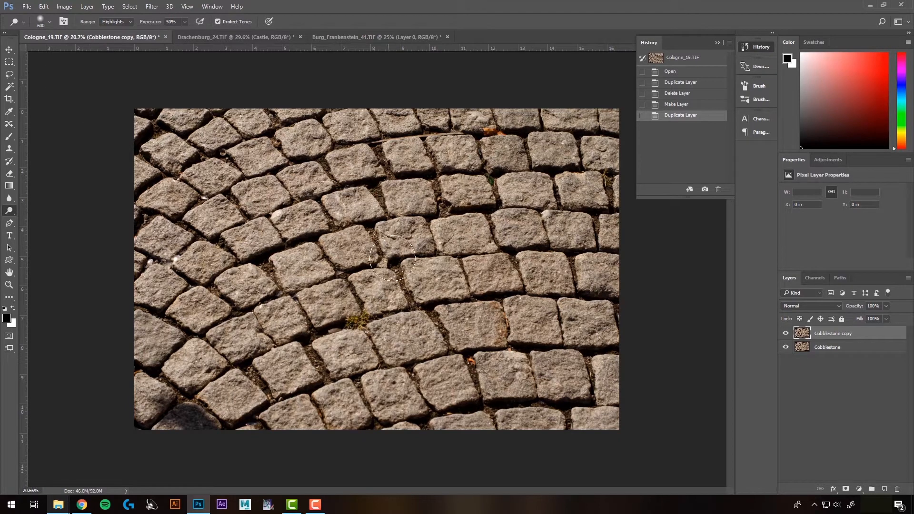
key(alt+shift+s)
click(50, 23)
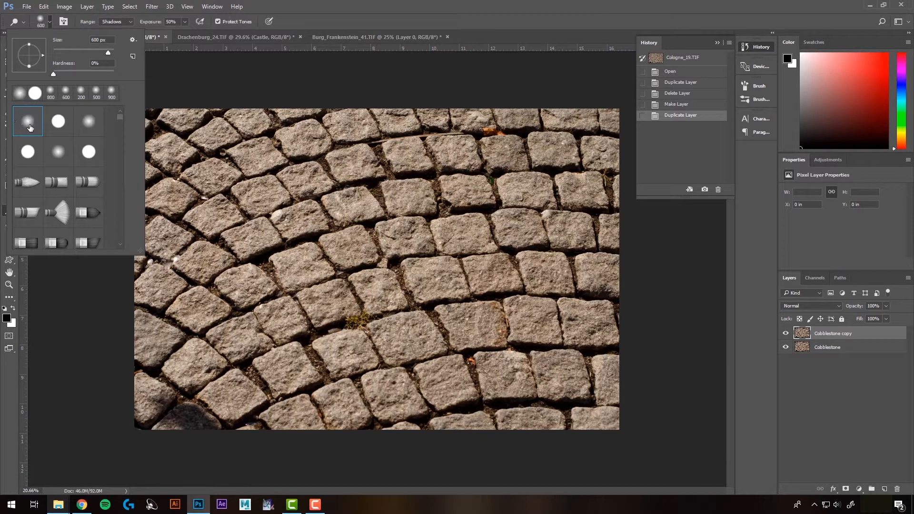
click(340, 20)
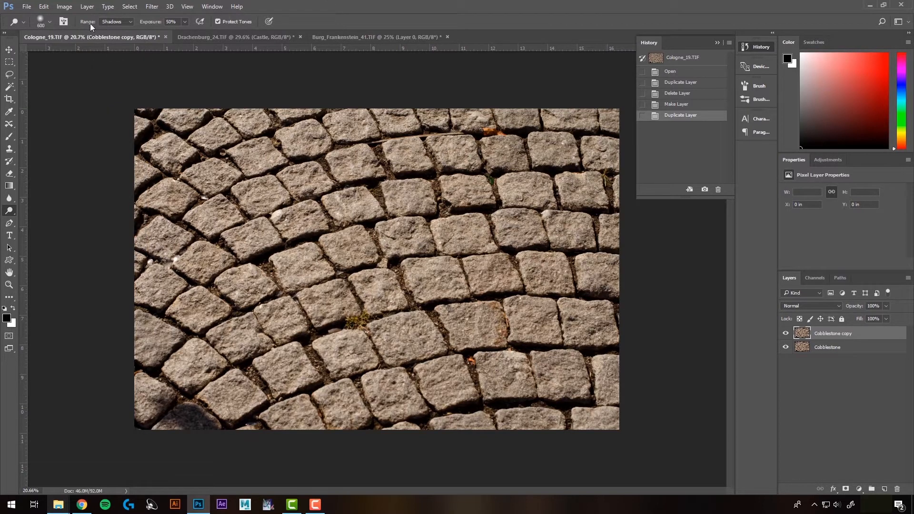
click(126, 21)
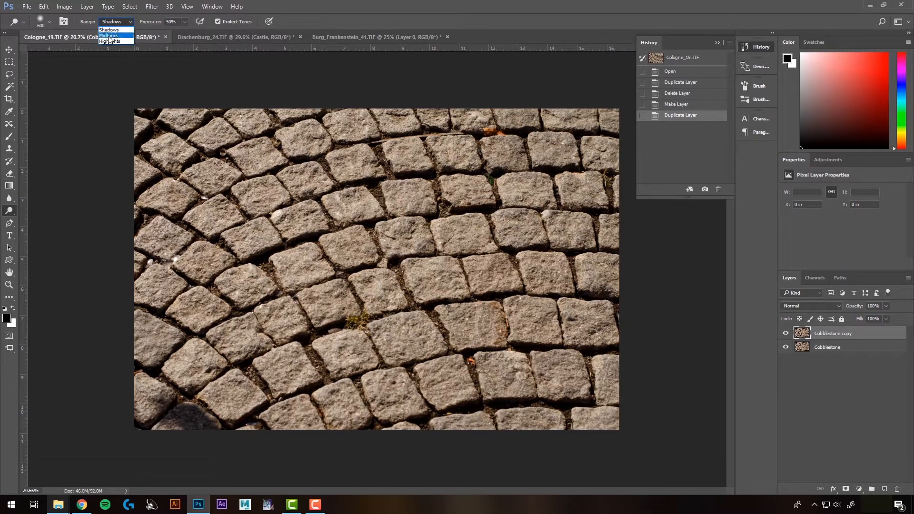
click(184, 21)
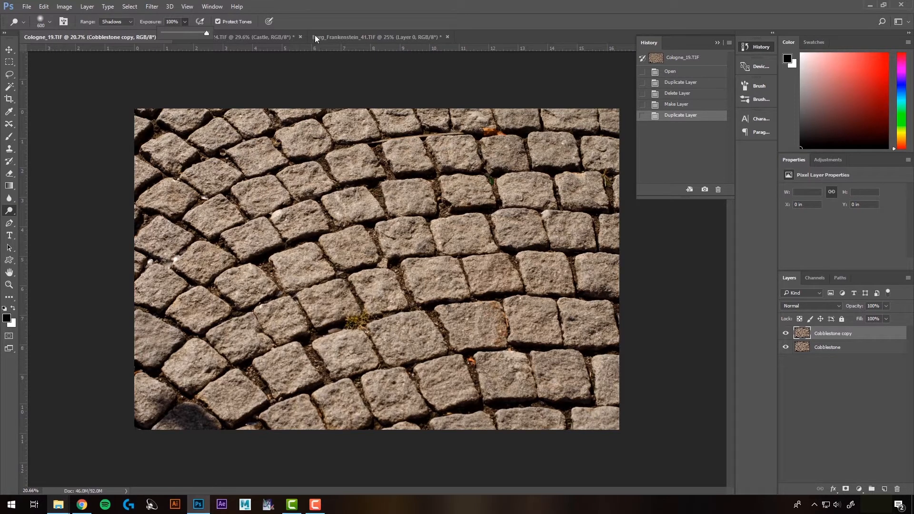
click(315, 22)
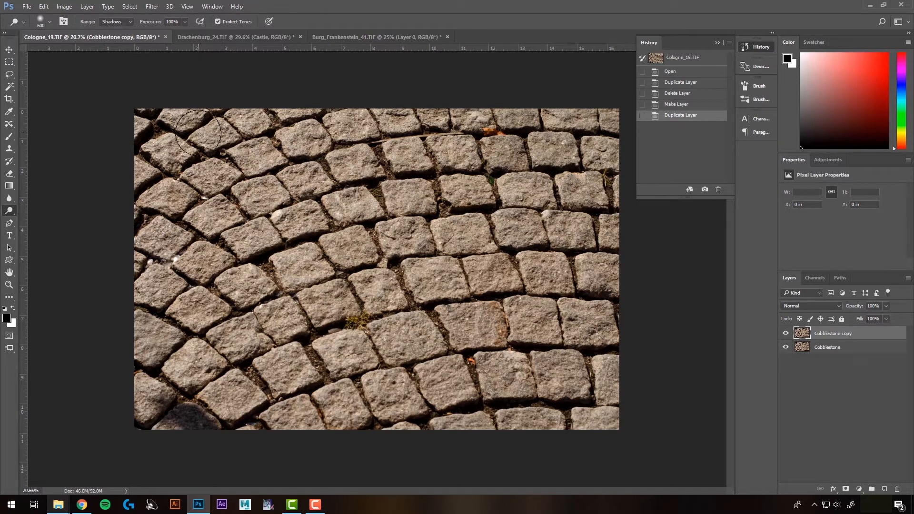
- Dodge the shadows along the image's upper-left edge and compare the states before and after the stroke in the history
mouse_move(146, 154)
mouse_down()
mouse_move(234, 123)
mouse_move(341, 128)
mouse_move(143, 210)
mouse_move(128, 252)
mouse_move(138, 238)
mouse_up()
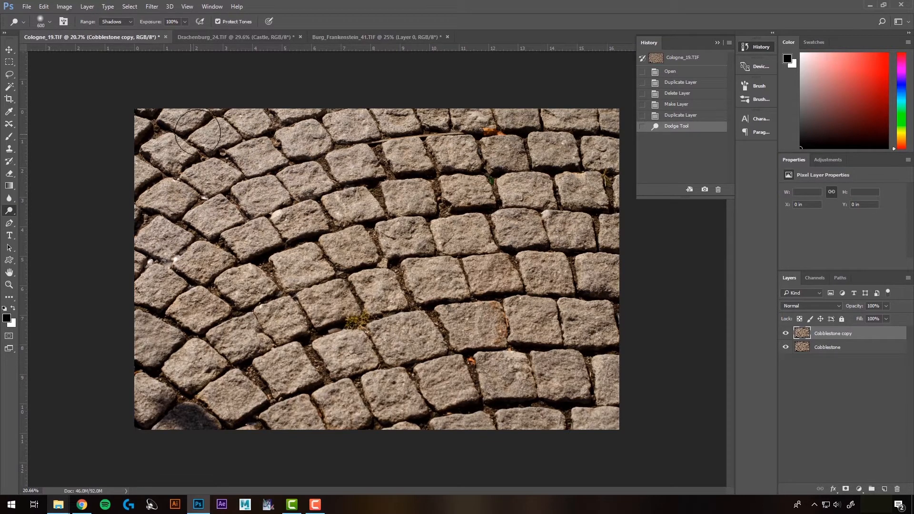
click(675, 116)
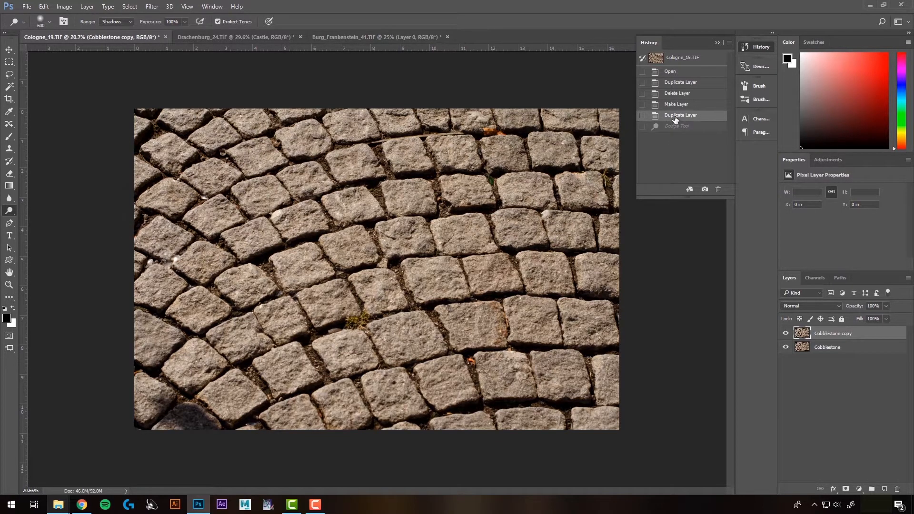
click(676, 126)
click(681, 116)
click(681, 127)
- Lighten the shadows across the stones in the upper-left part of the image with repeated Dodge strokes
mouse_move(215, 119)
mouse_down()
mouse_move(184, 128)
mouse_move(247, 133)
mouse_up()
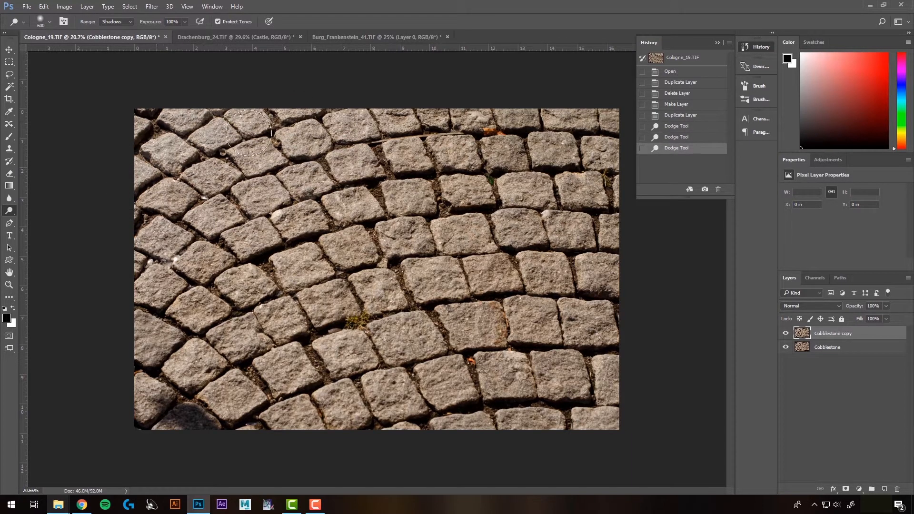
mouse_move(311, 112)
mouse_down()
mouse_move(174, 184)
mouse_move(277, 152)
mouse_move(149, 229)
mouse_up()
drag(350, 125, 167, 246)
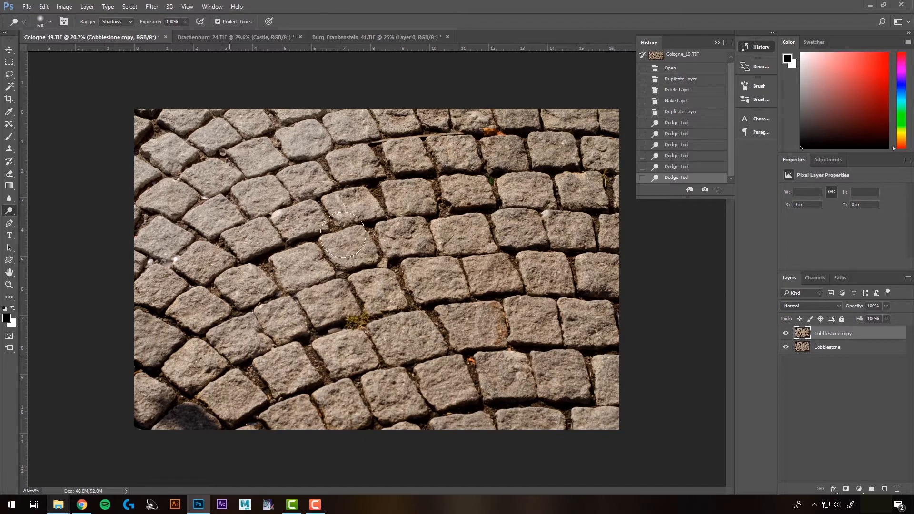
click(304, 263)
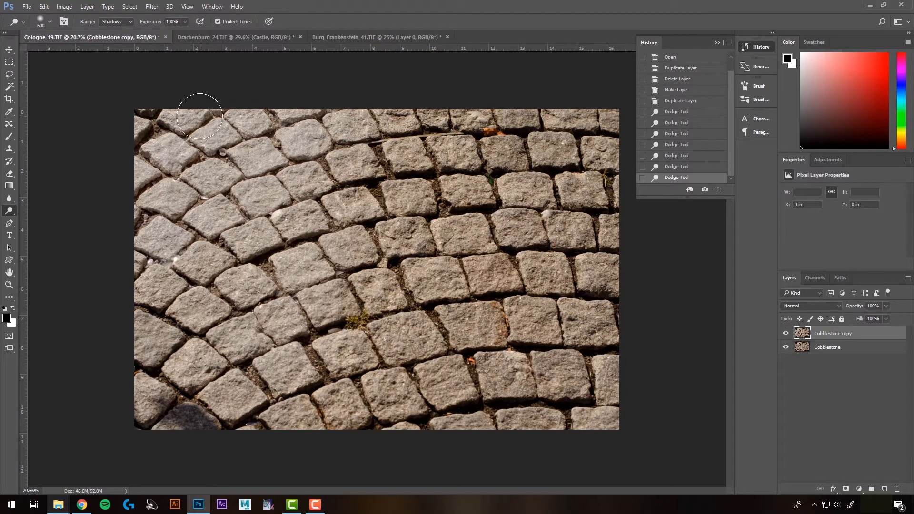
mouse_move(198, 101)
mouse_down()
mouse_move(173, 138)
mouse_move(200, 142)
mouse_up()
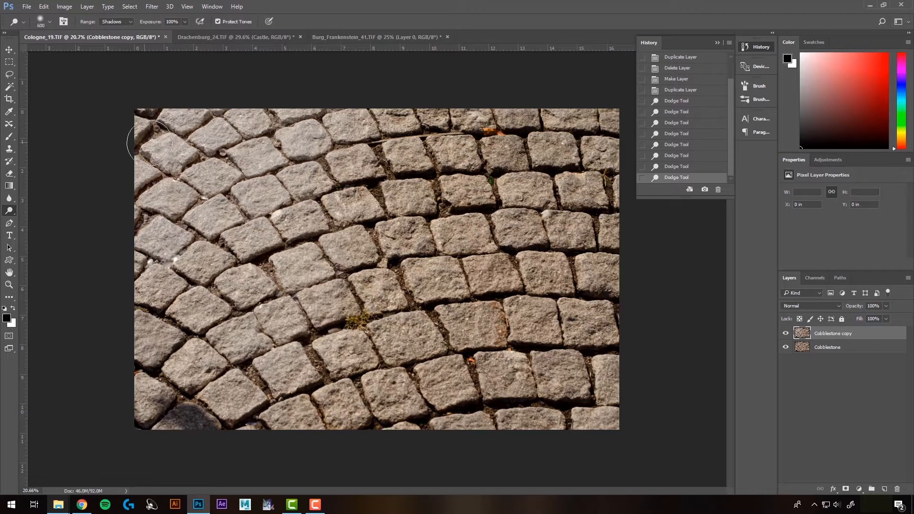
drag(134, 181, 200, 200)
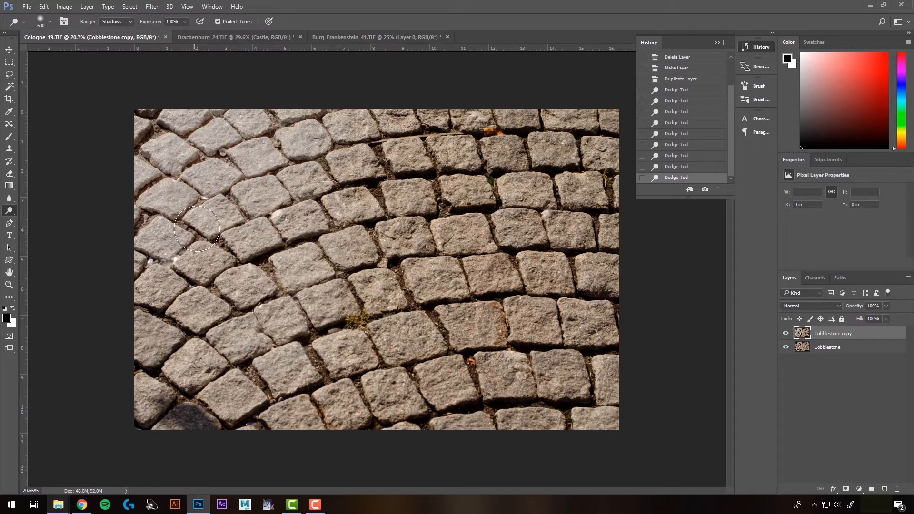
- Set the Dodge range to Midtones and lighten a vertical band of stones through the middle of the image
click(130, 22)
click(112, 34)
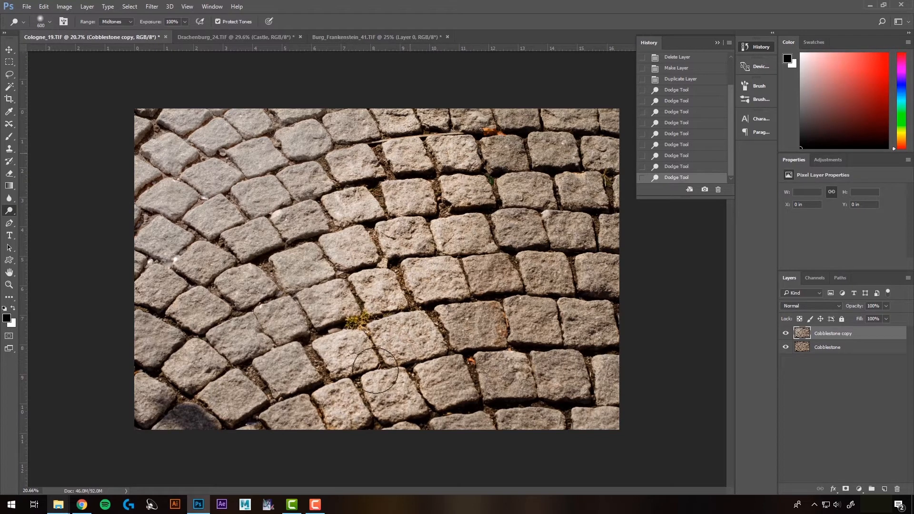
click(376, 370)
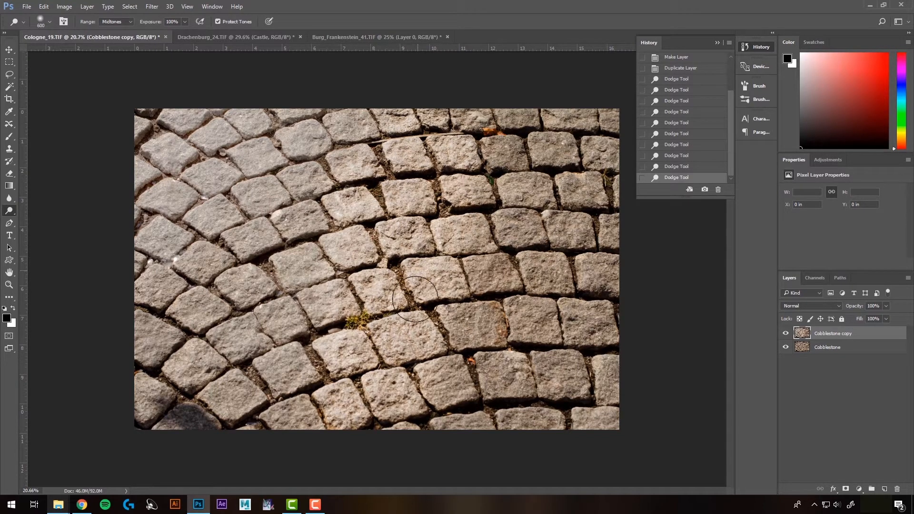
mouse_move(383, 134)
mouse_down()
mouse_move(359, 174)
mouse_move(361, 357)
mouse_move(440, 424)
mouse_move(466, 376)
mouse_move(436, 155)
mouse_move(353, 443)
mouse_move(379, 144)
mouse_move(374, 424)
mouse_up()
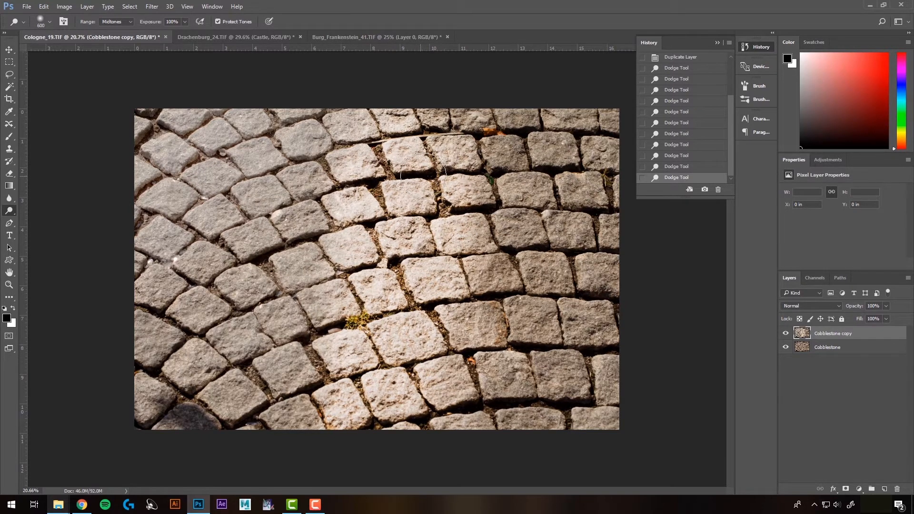
- Set the Dodge range to Highlights and lighten the stones along the right side of the image from top to bottom
click(128, 24)
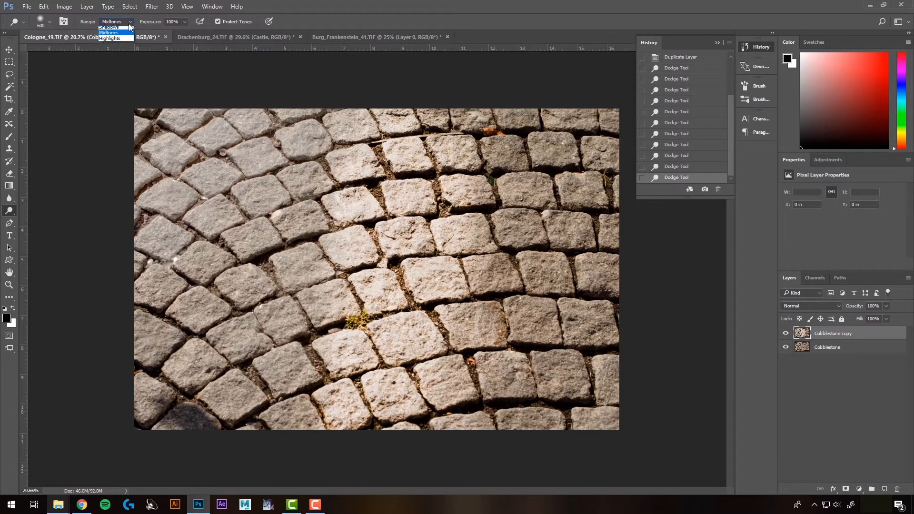
click(117, 43)
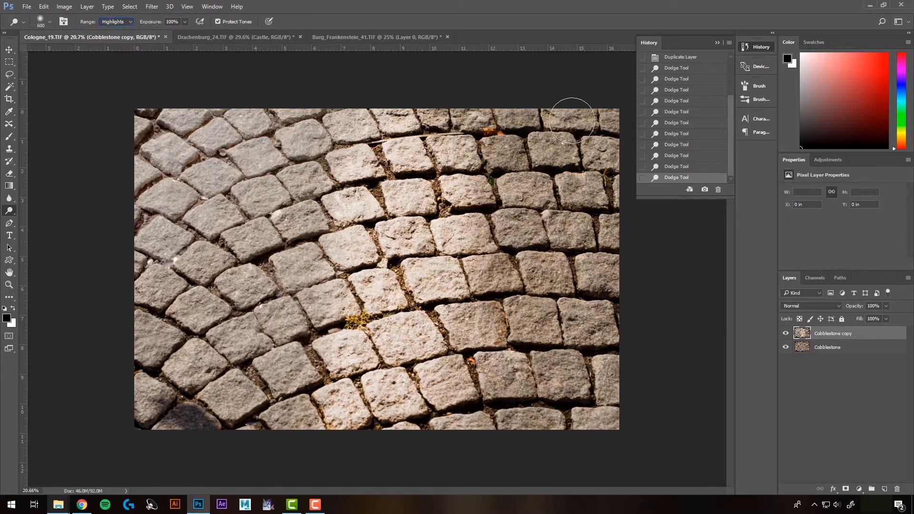
mouse_move(571, 117)
mouse_down()
mouse_move(611, 142)
mouse_move(534, 154)
mouse_move(590, 198)
mouse_move(603, 237)
mouse_move(558, 285)
mouse_move(577, 312)
mouse_move(553, 349)
mouse_move(576, 421)
mouse_move(558, 365)
mouse_move(511, 306)
mouse_move(514, 157)
mouse_move(597, 108)
mouse_move(586, 333)
mouse_move(598, 465)
mouse_up()
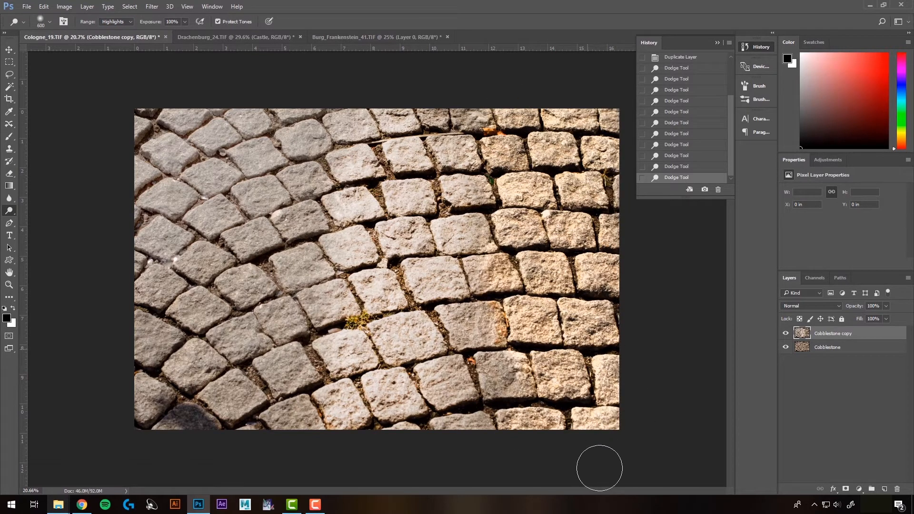
click(120, 21)
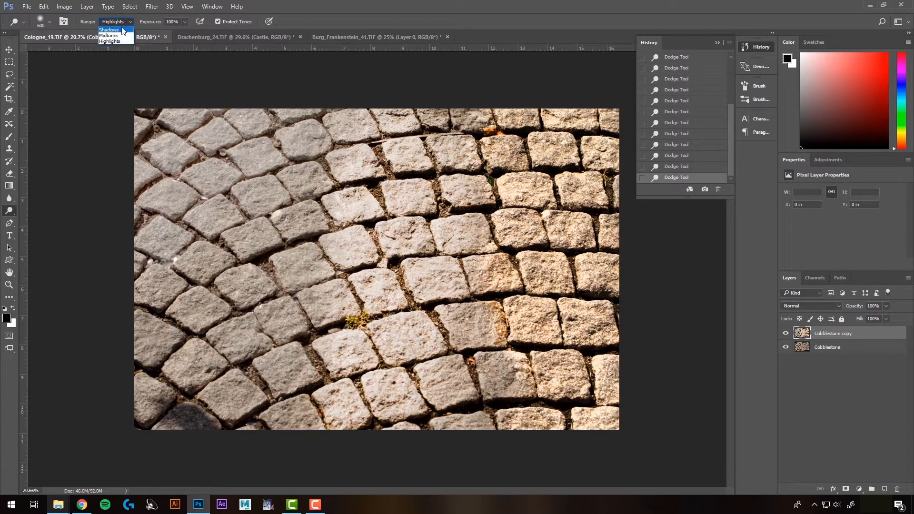
click(304, 25)
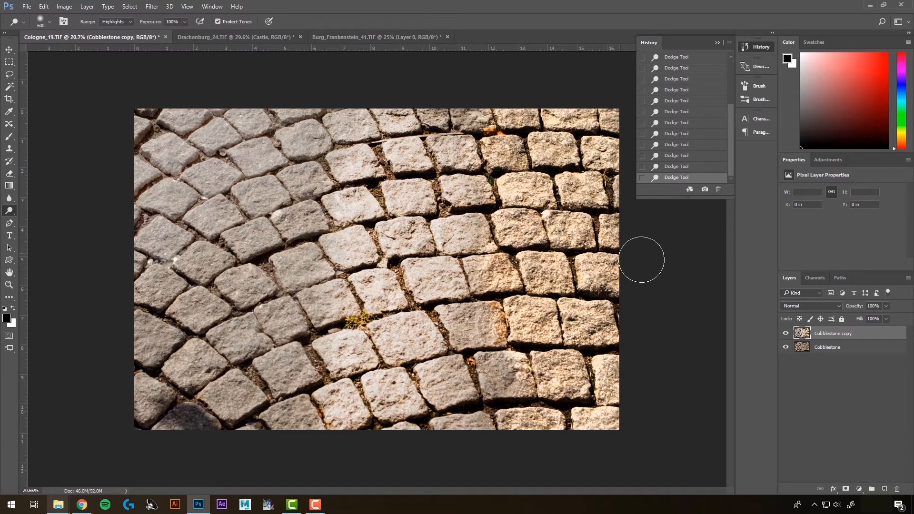
- Hide the dodged Cobblestone copy layer and duplicate the original Cobblestone layer again
click(786, 335)
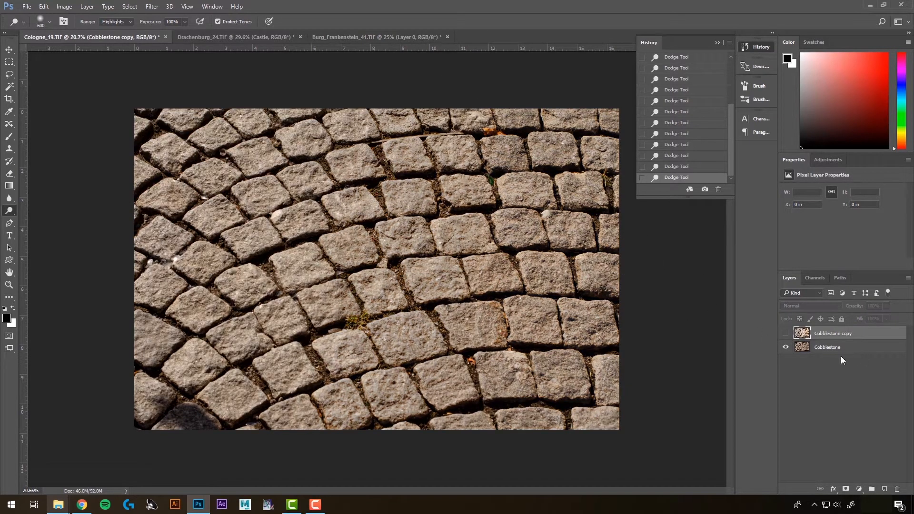
click(828, 351)
right_click(829, 349)
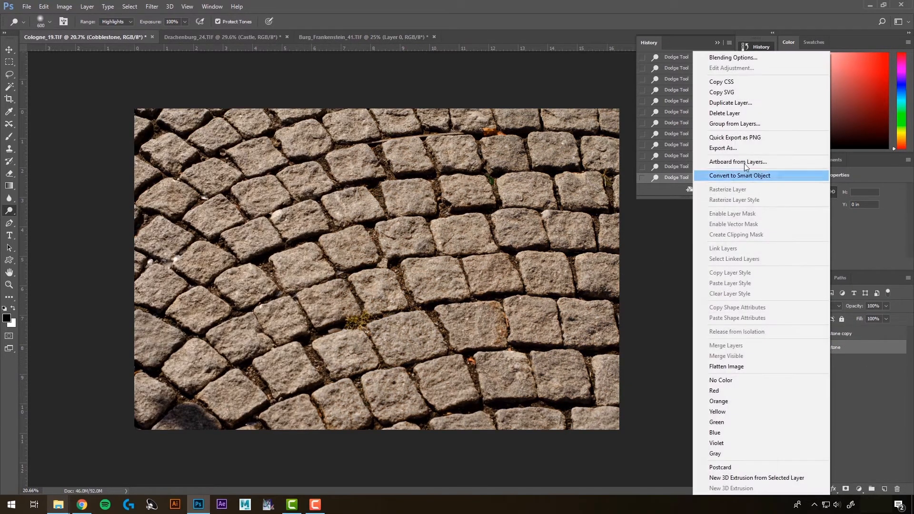
click(730, 103)
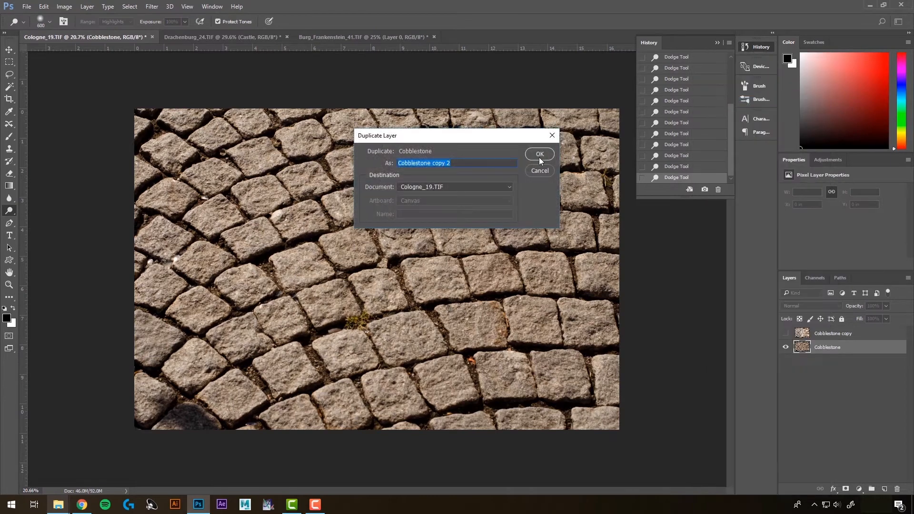
click(542, 155)
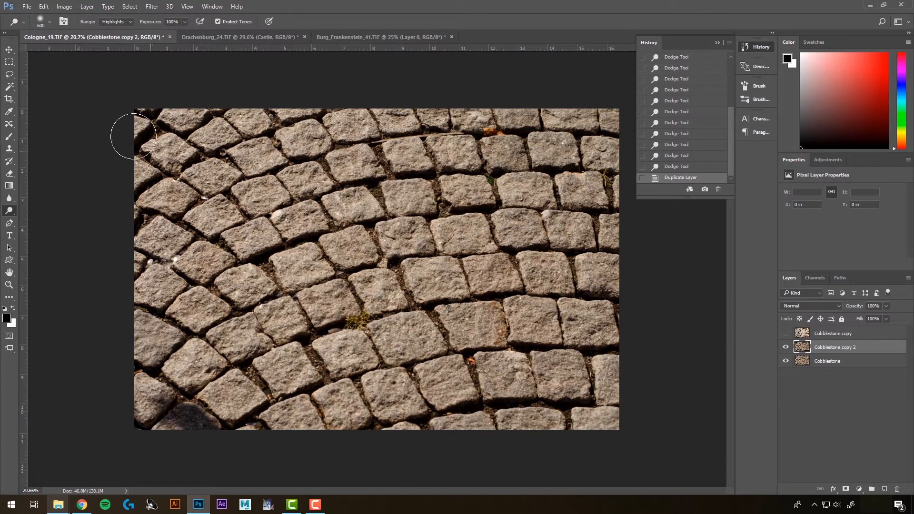
- Darken the shadows along the left side of the image with the Burn tool, using range Shadows and exposure 100%
right_click(7, 212)
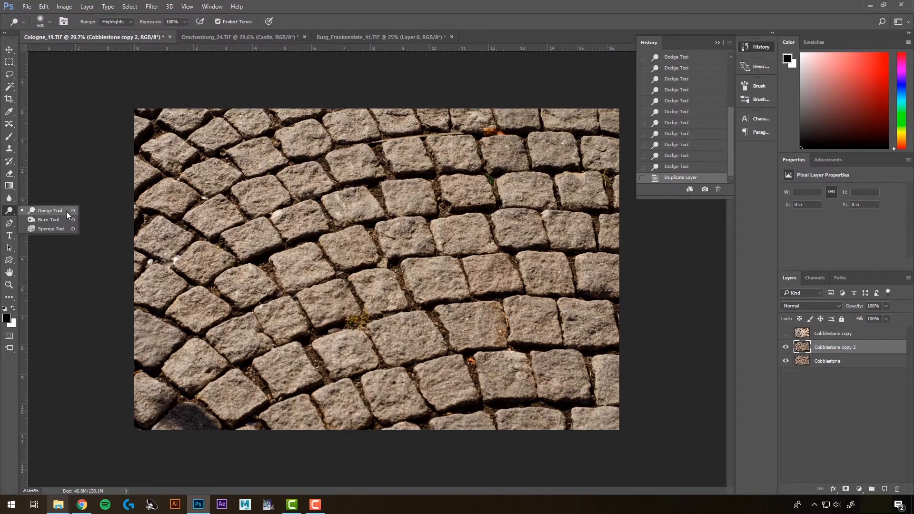
click(59, 221)
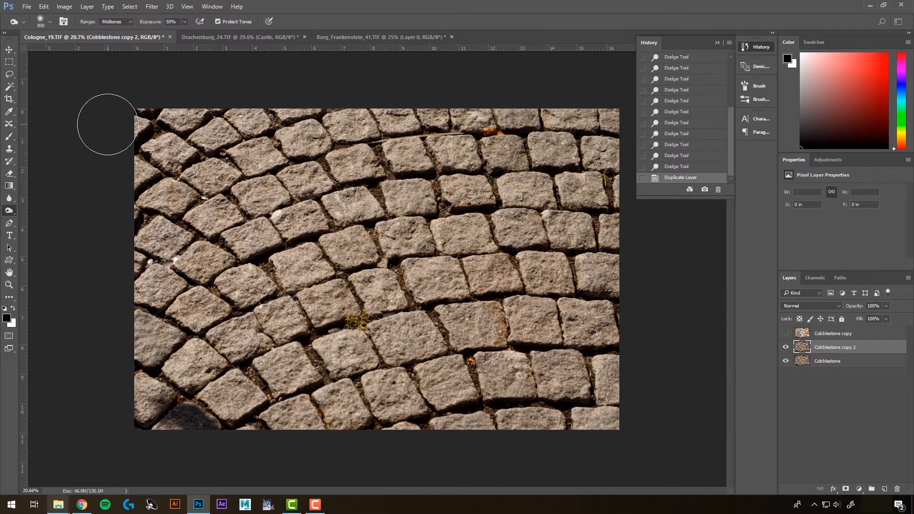
click(49, 22)
click(304, 14)
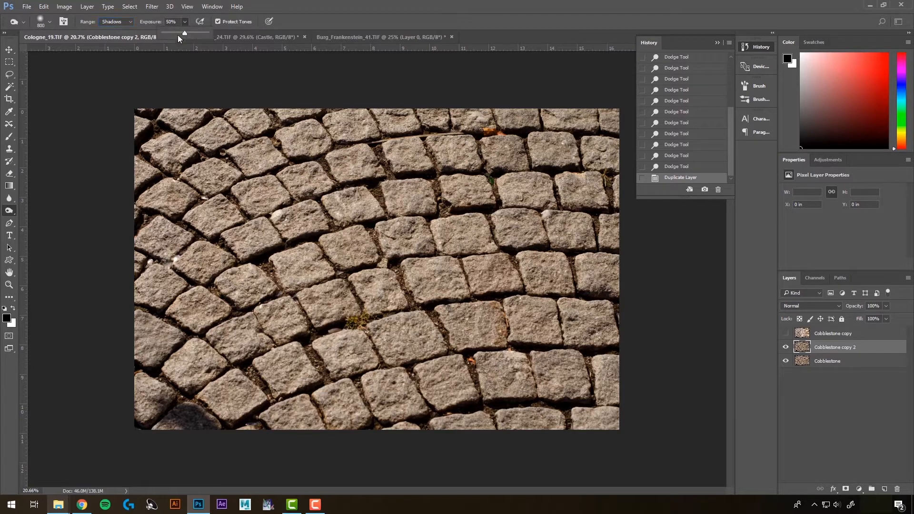
drag(201, 33, 215, 33)
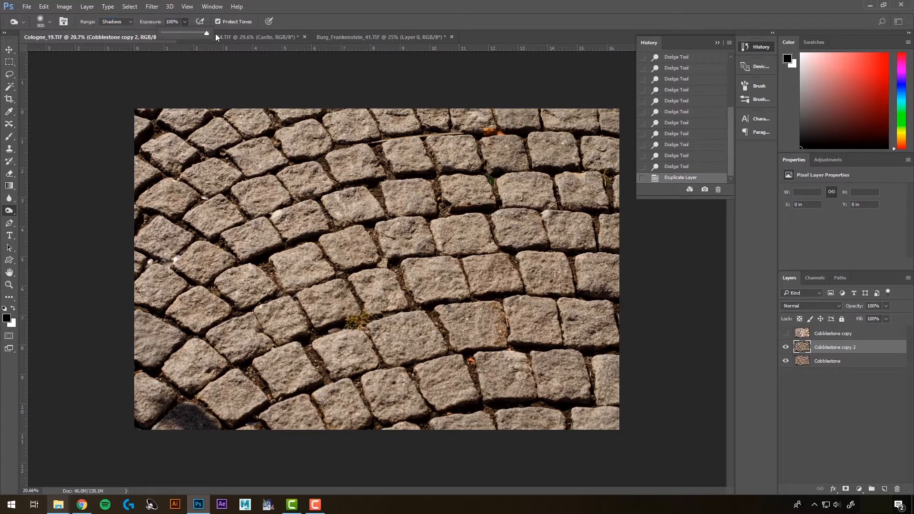
click(328, 18)
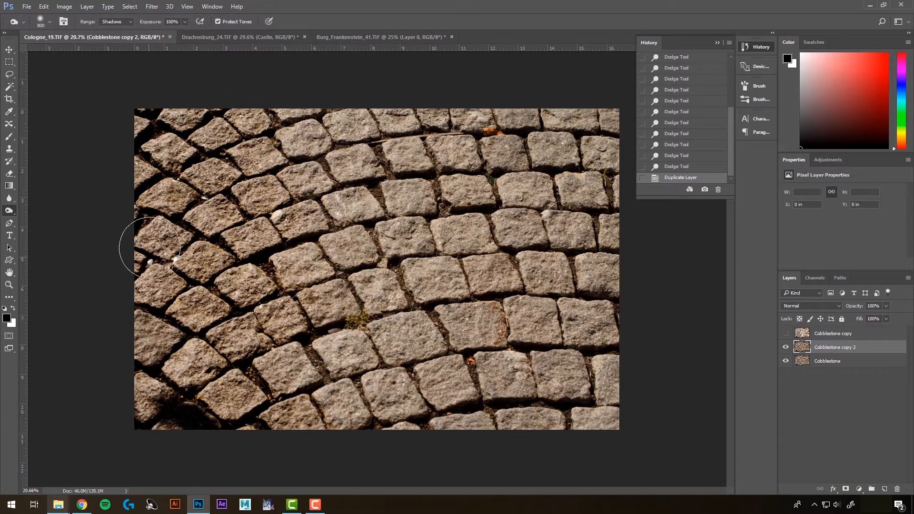
mouse_move(179, 129)
mouse_down()
mouse_move(223, 168)
mouse_move(190, 338)
mouse_move(220, 408)
mouse_move(200, 410)
mouse_up()
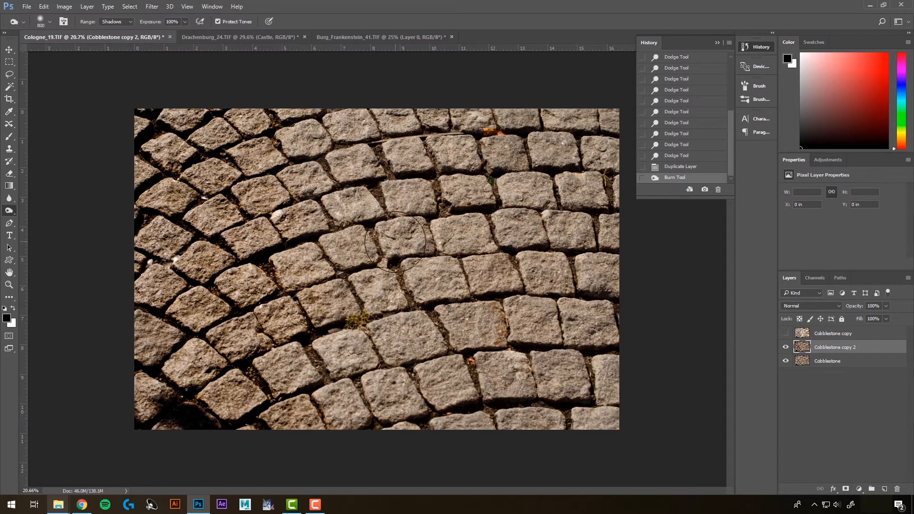
- Set the Burn range to Midtones and darken a vertical band of stones through the middle of the image
click(129, 22)
click(112, 36)
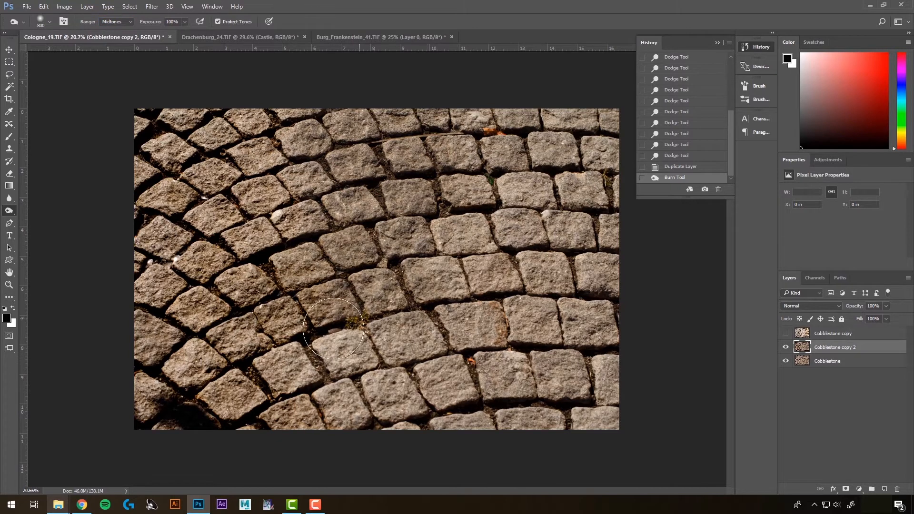
mouse_move(333, 328)
mouse_down()
mouse_move(381, 422)
mouse_move(390, 397)
mouse_up()
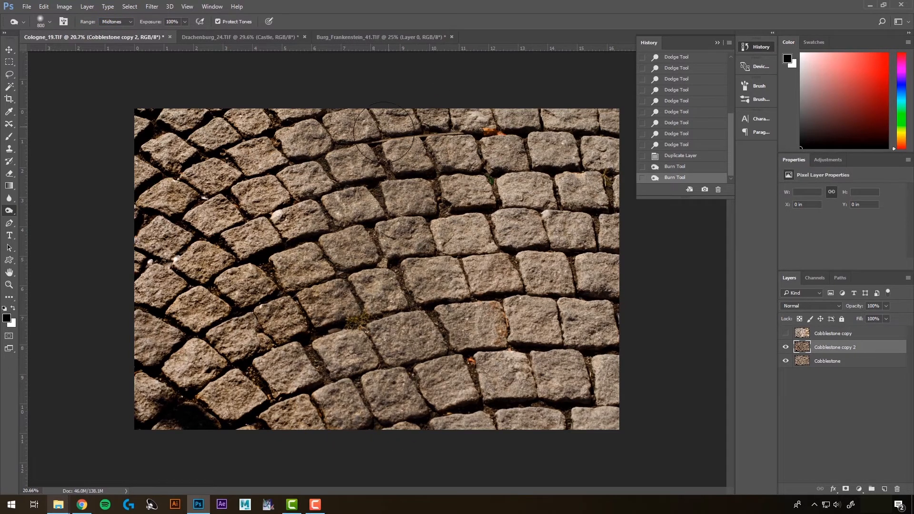
- Set the Burn range to Highlights and darken the stones along the right side of the image and in its upper-left area
click(129, 22)
click(109, 41)
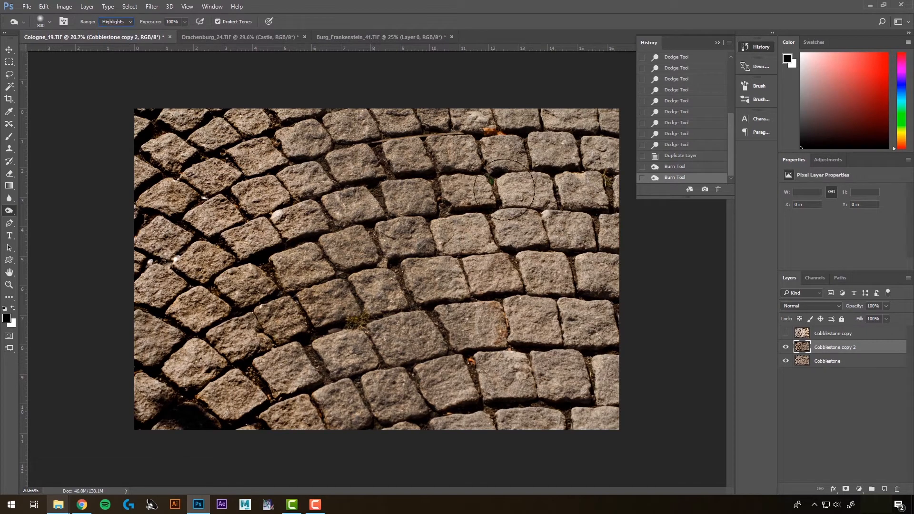
mouse_move(578, 112)
mouse_down()
mouse_move(548, 153)
mouse_move(591, 275)
mouse_move(550, 390)
mouse_move(548, 160)
mouse_move(550, 492)
mouse_move(563, 147)
mouse_up()
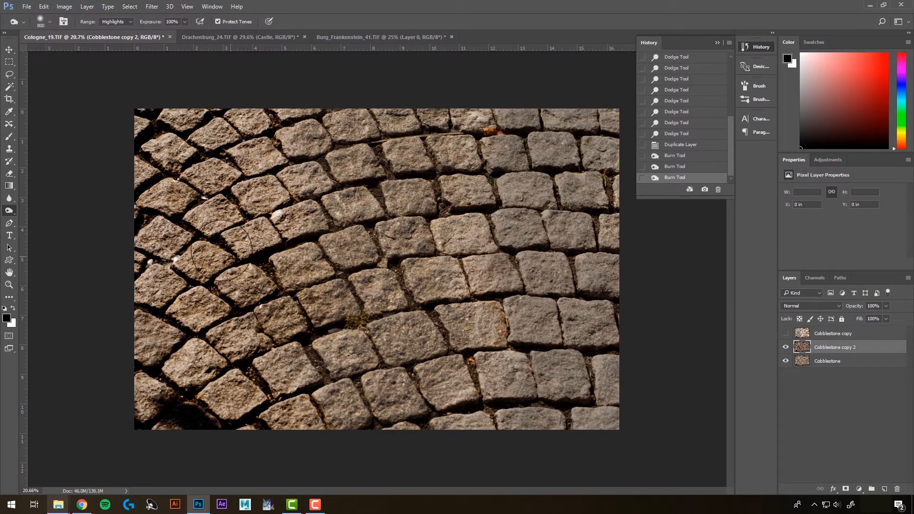
drag(196, 132, 204, 174)
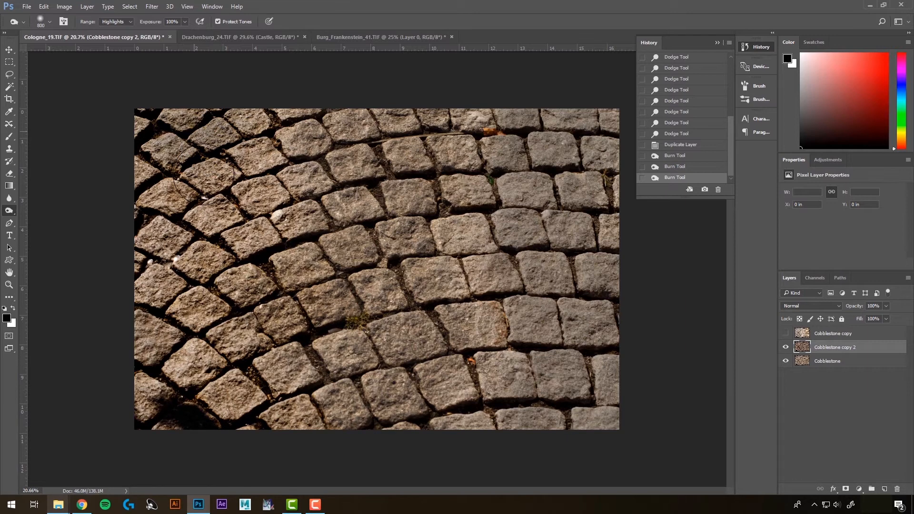